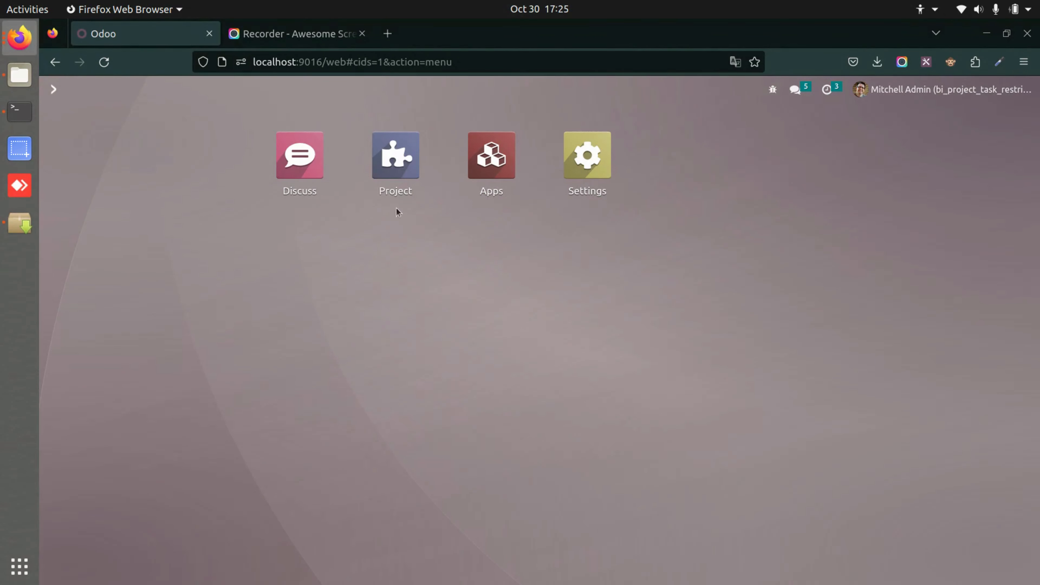
# Step: Open the Project app's settings and review the Enable Project Limited Access User on Project/Task option
pyautogui.click(397, 155)
pyautogui.click(316, 98)
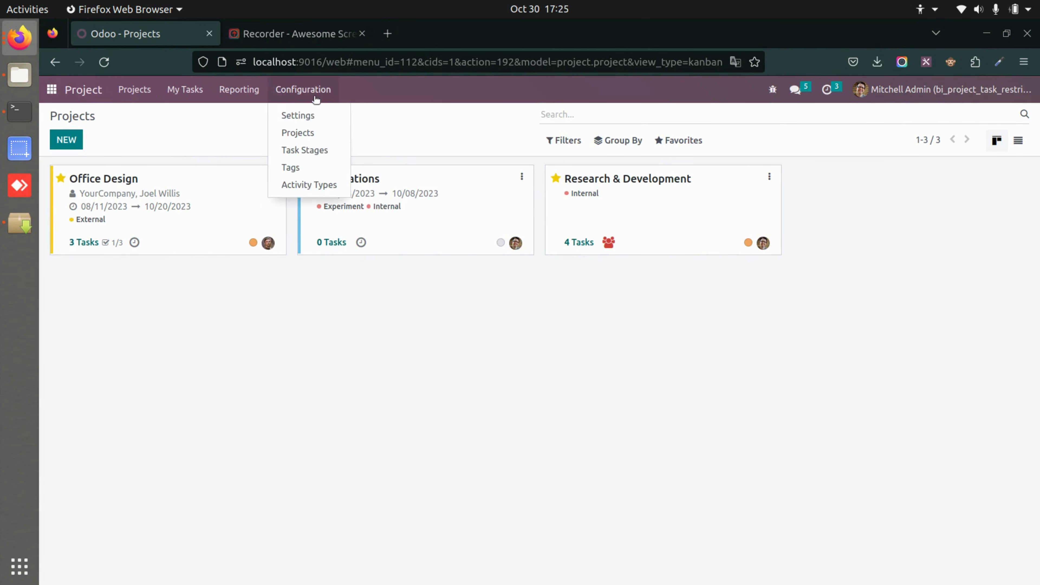
pyautogui.click(319, 112)
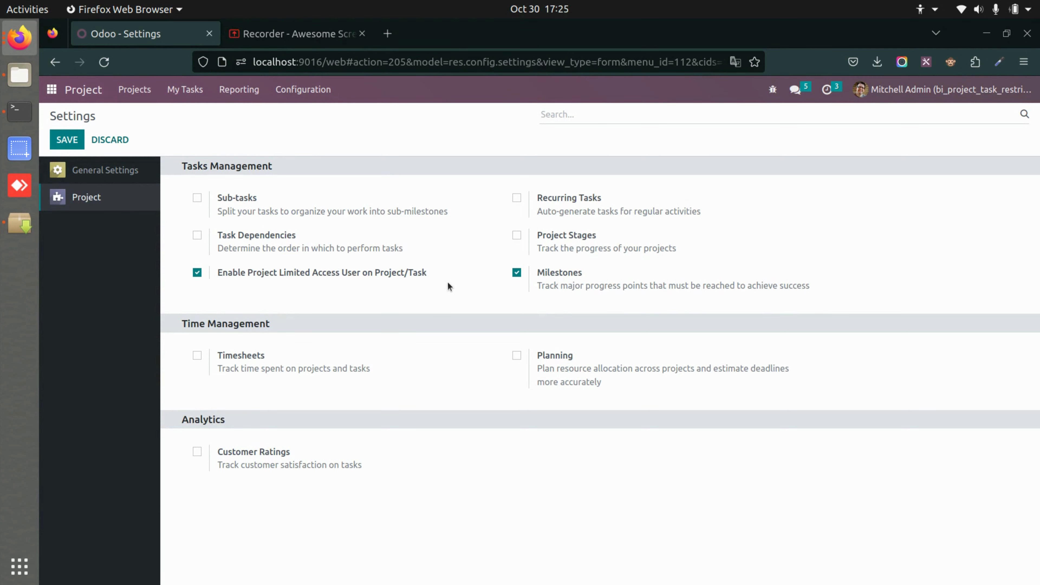
# Step: Open the admin user's record from the Users list and review the Limited Access Project And Task right
pyautogui.click(51, 89)
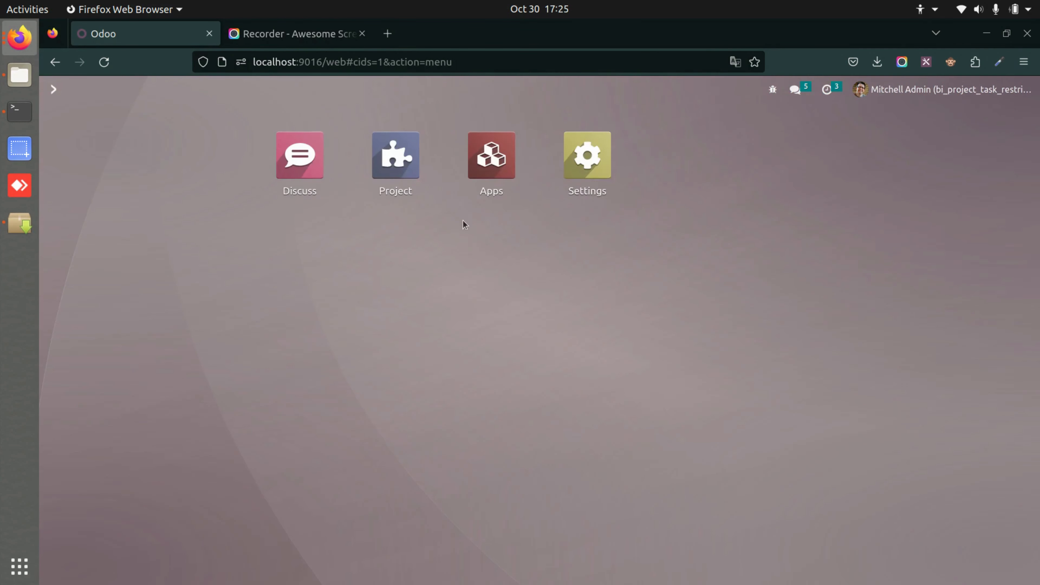
pyautogui.click(626, 165)
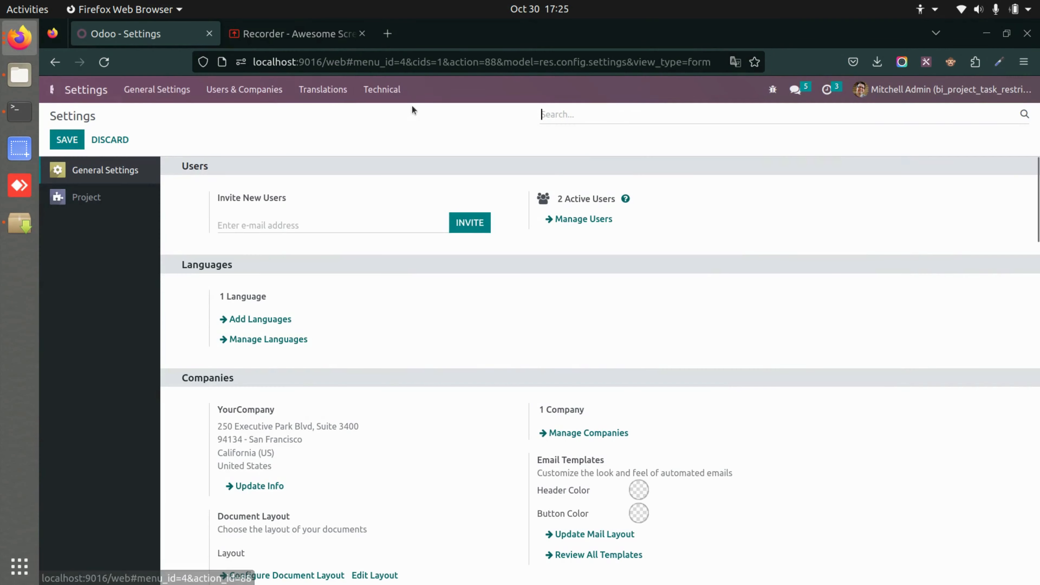
pyautogui.click(244, 90)
pyautogui.click(242, 119)
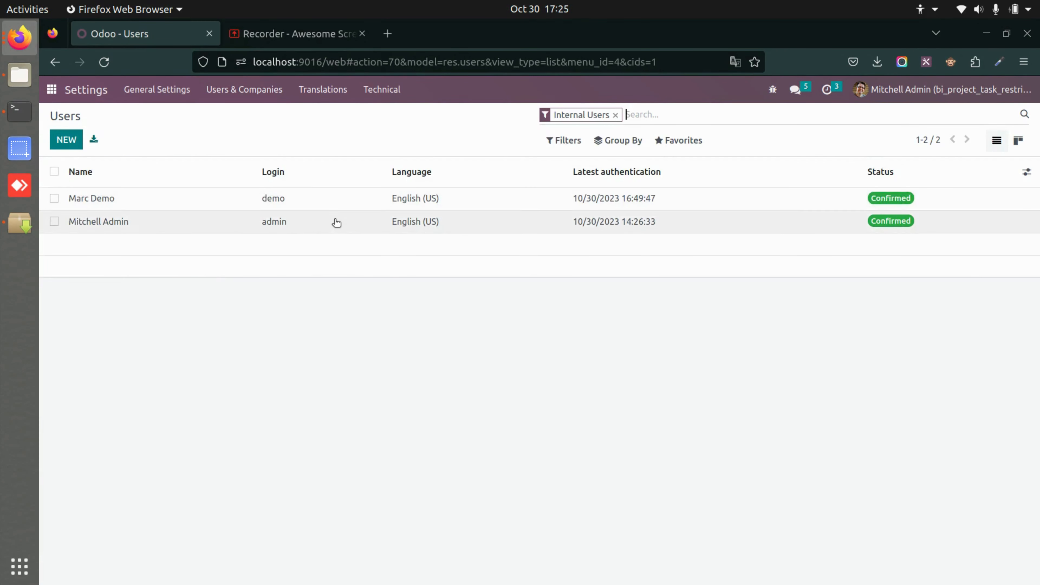
pyautogui.click(337, 222)
pyautogui.scroll(-5, 362, 383)
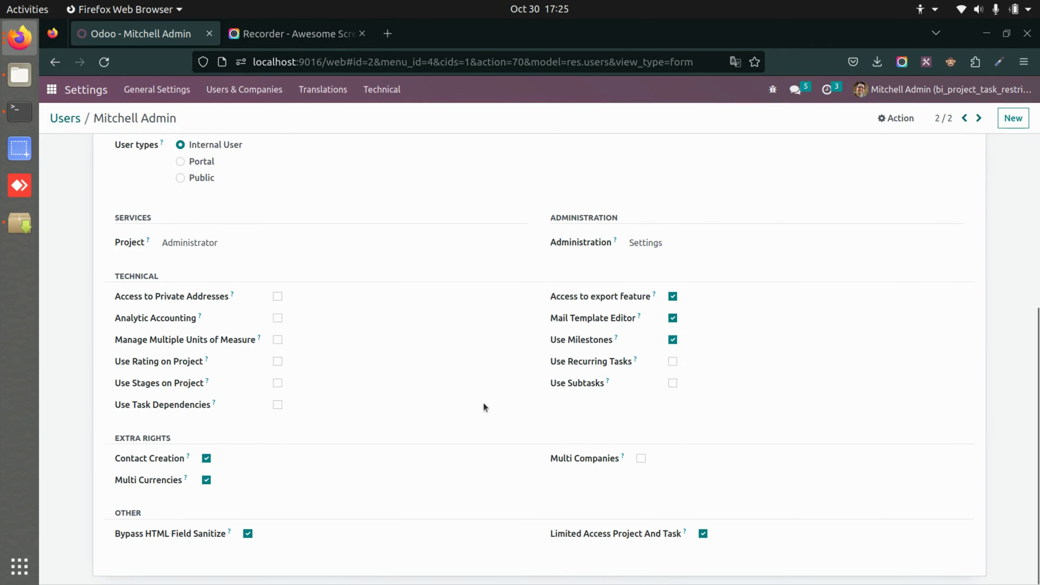
pyautogui.scroll(5, 483, 402)
# Step: Return to the Users list and review the demo user's Limited Access Project And Task right
pyautogui.click(57, 118)
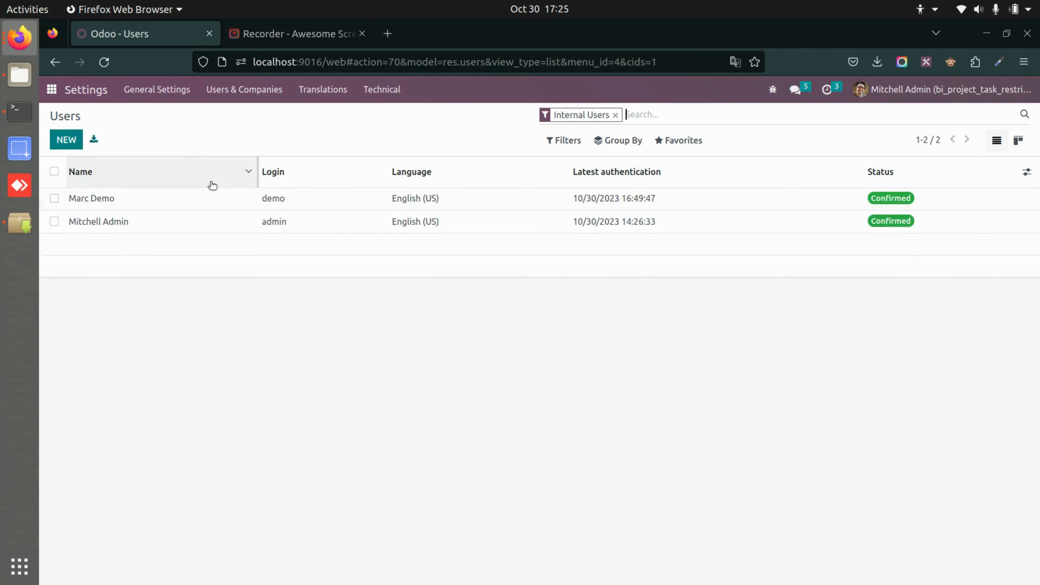
pyautogui.click(214, 198)
pyautogui.scroll(-5, 334, 424)
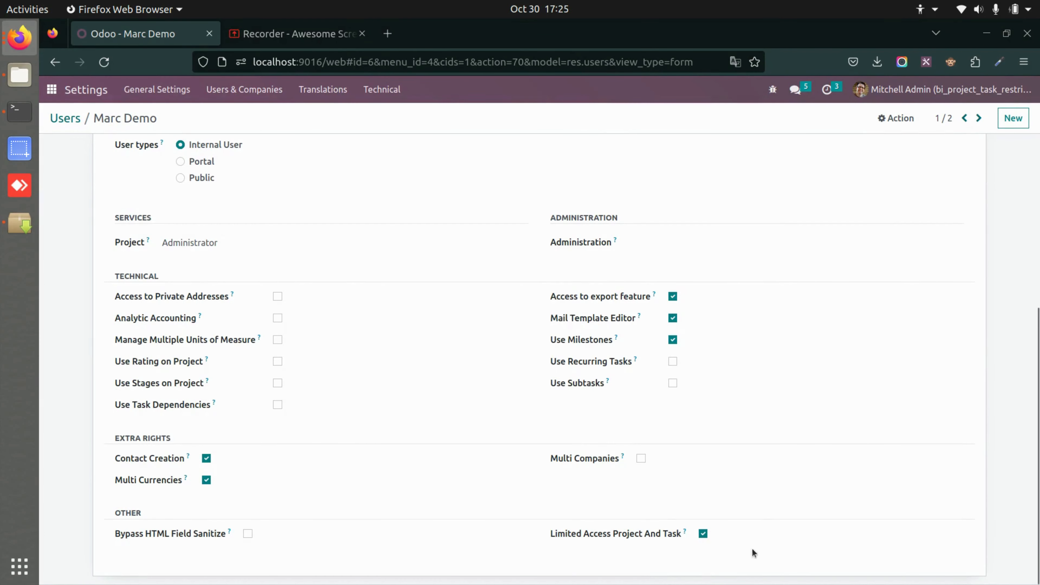
pyautogui.scroll(5, 302, 444)
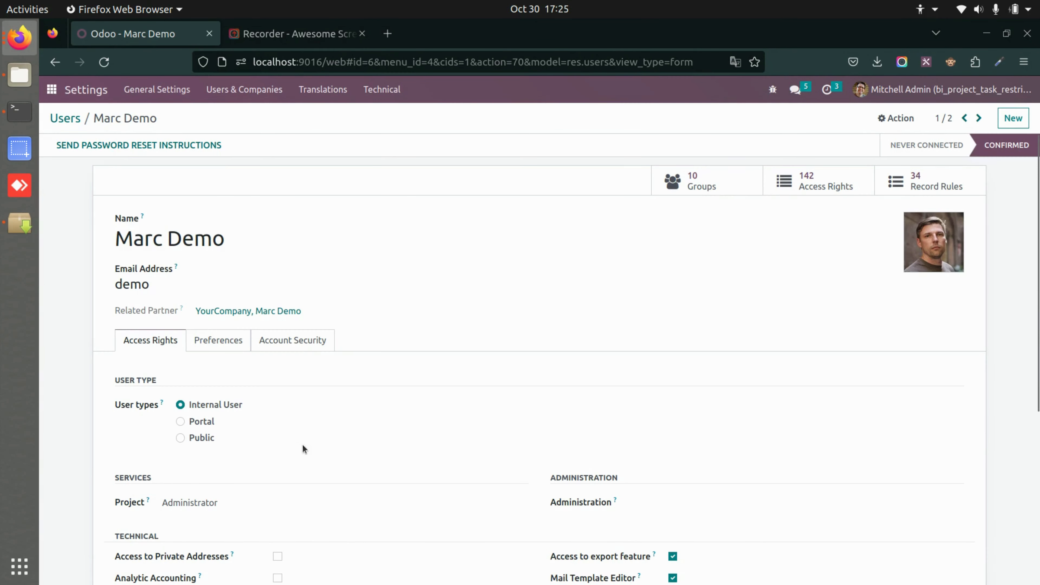
# Step: Open the Project app's configuration list of projects in the admin session
pyautogui.click(52, 89)
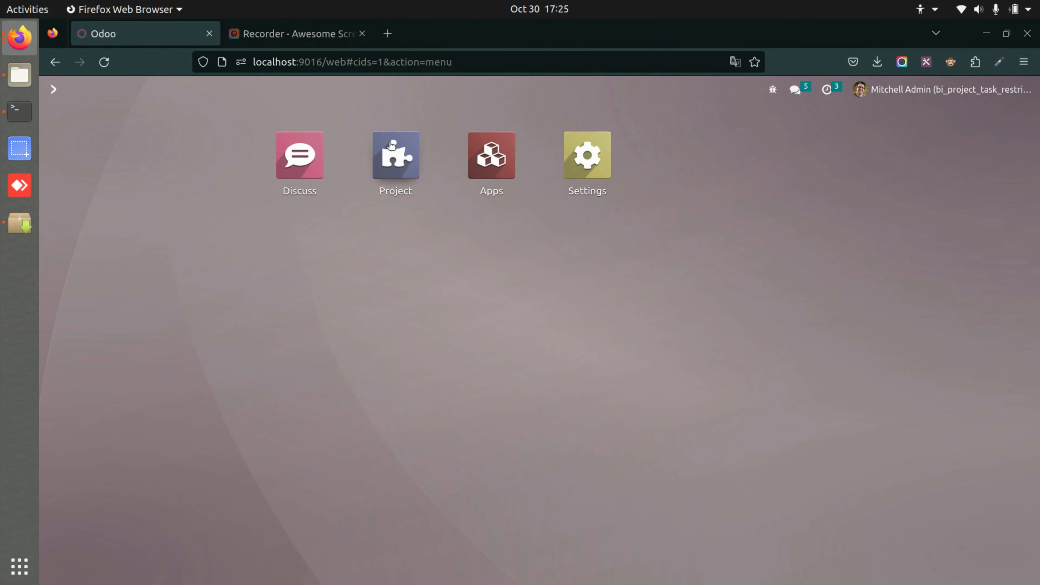
pyautogui.click(394, 155)
pyautogui.click(299, 89)
pyautogui.click(321, 133)
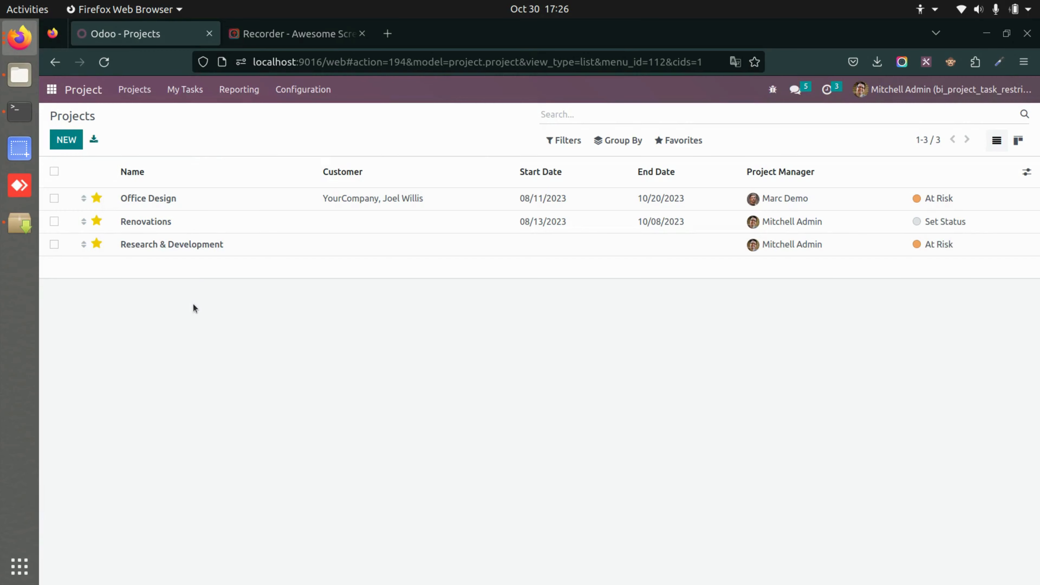
# Step: Switch to the demo user's private browsing session and open the configuration list of projects there
pyautogui.hotkey('alt', 'Tab')
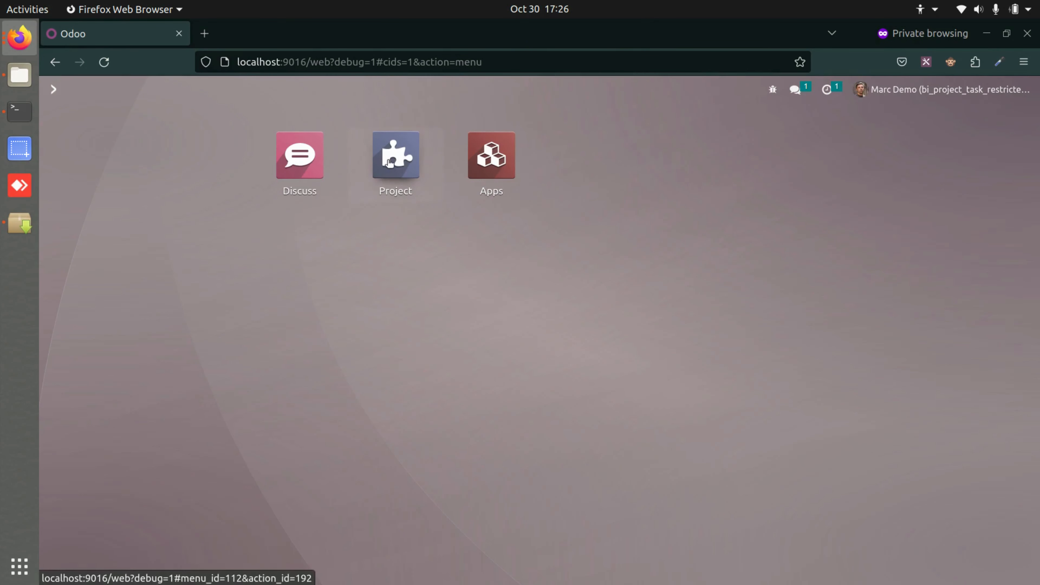
pyautogui.click(389, 163)
pyautogui.click(291, 92)
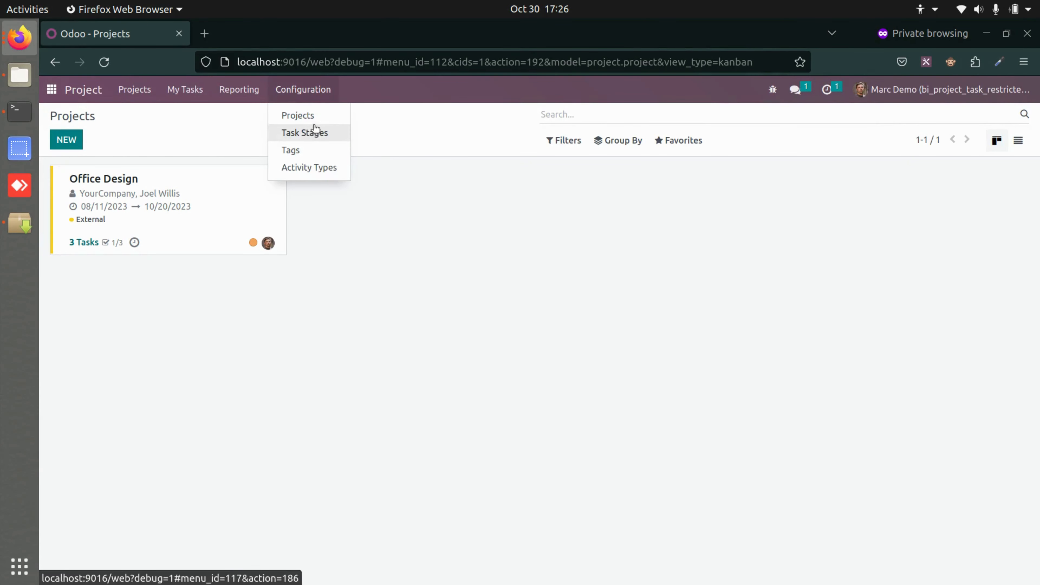
pyautogui.click(314, 115)
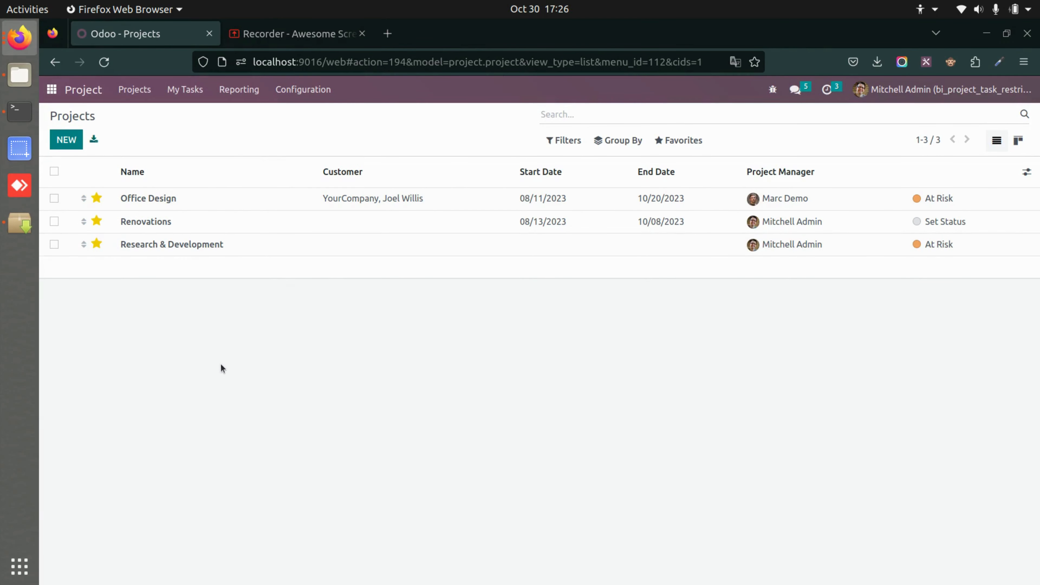
# Step: In the admin session, add the demo user as a Limited Access User of the Research & Development project and save
pyautogui.click(264, 239)
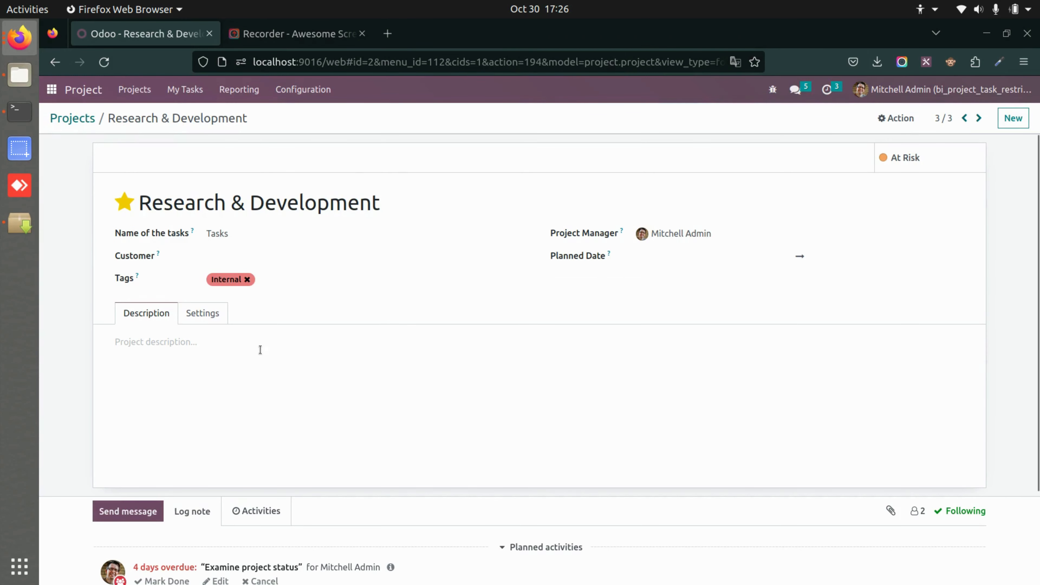
pyautogui.click(204, 316)
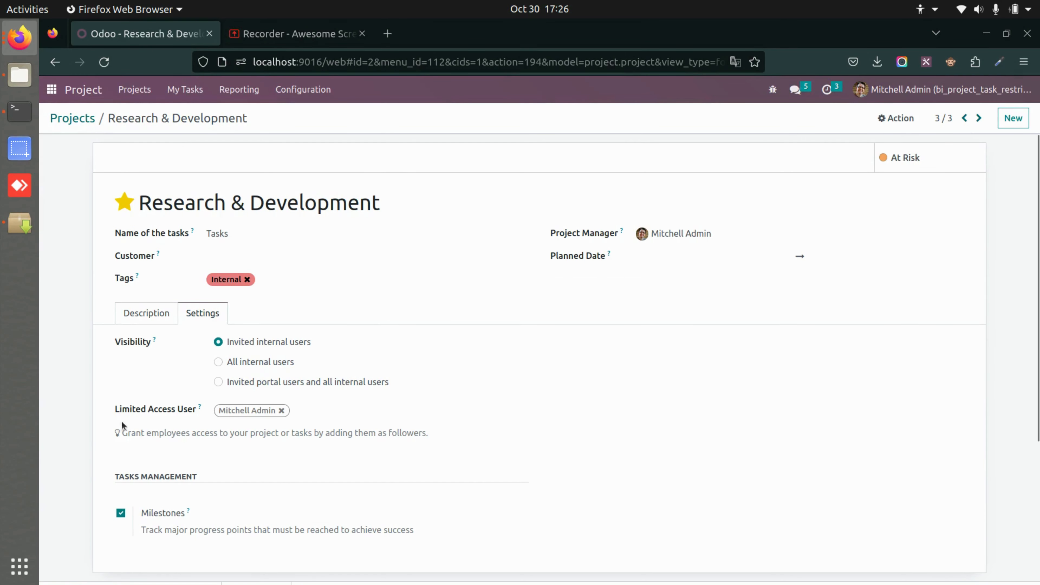
pyautogui.click(332, 410)
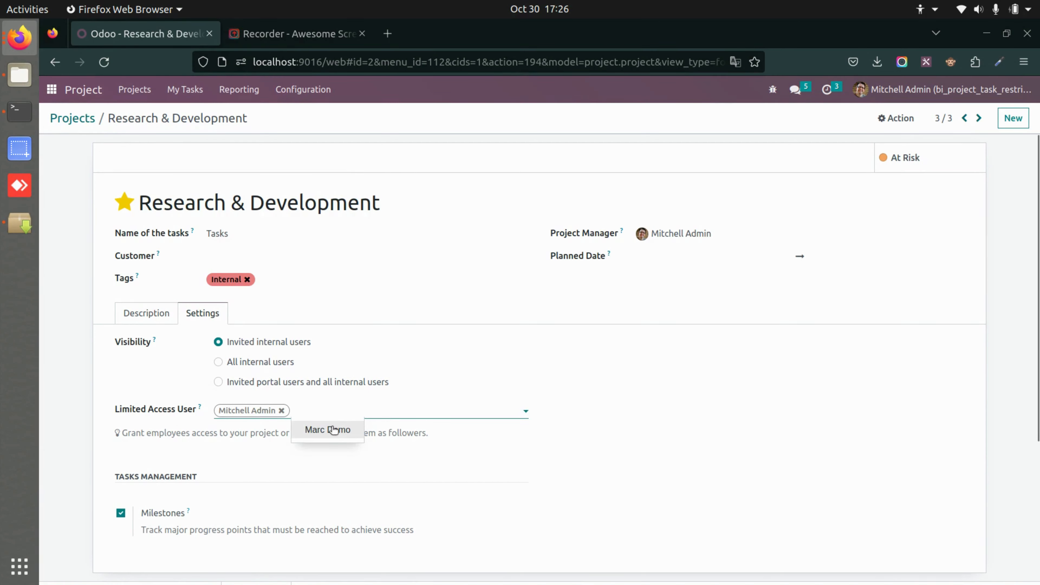
pyautogui.click(334, 429)
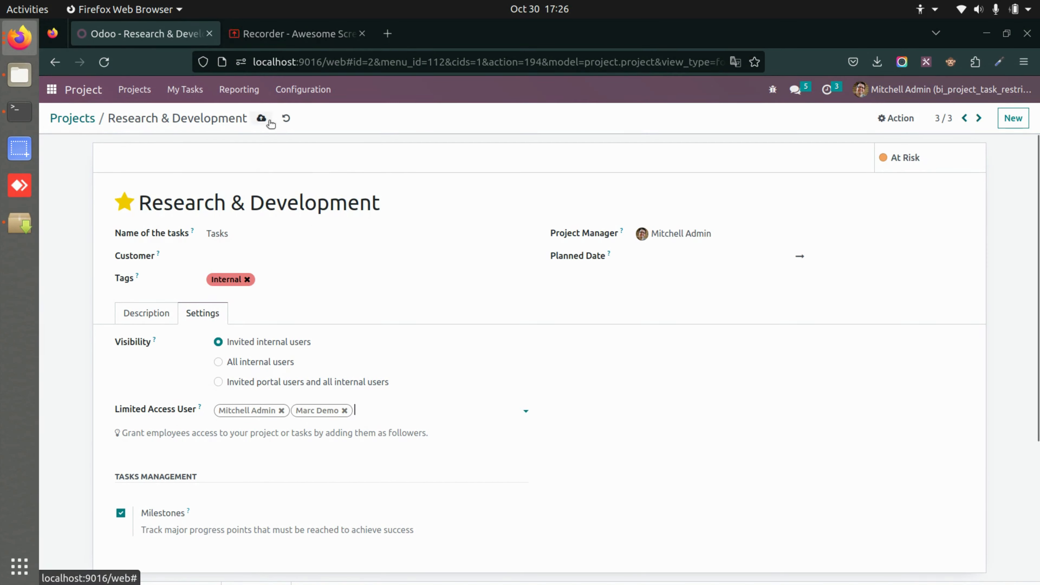
pyautogui.click(259, 118)
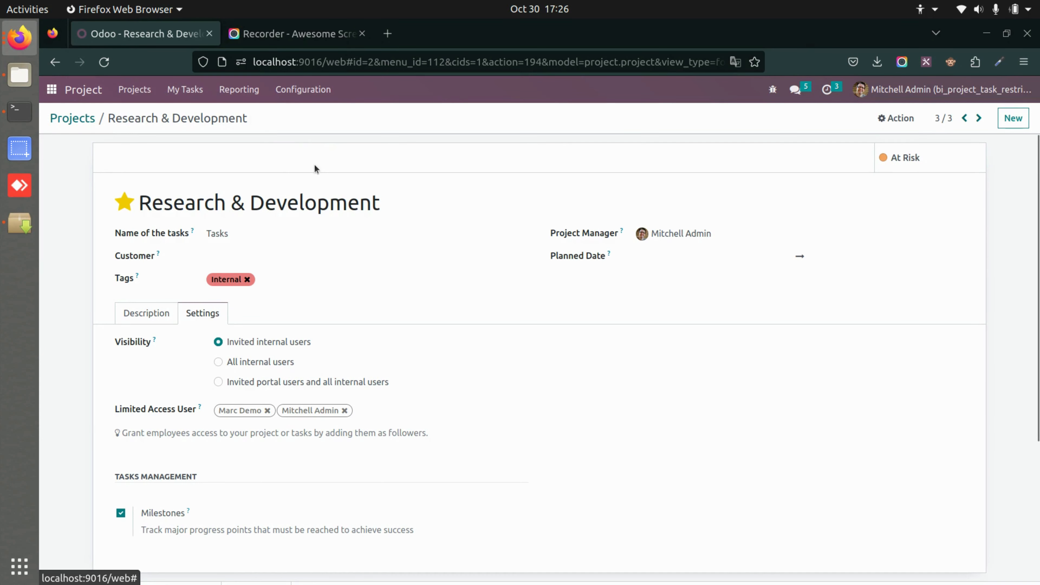
# Step: Switch to the demo user's session and reload the configuration list of projects to check access
pyautogui.hotkey('alt', 'Tab')
pyautogui.click(293, 101)
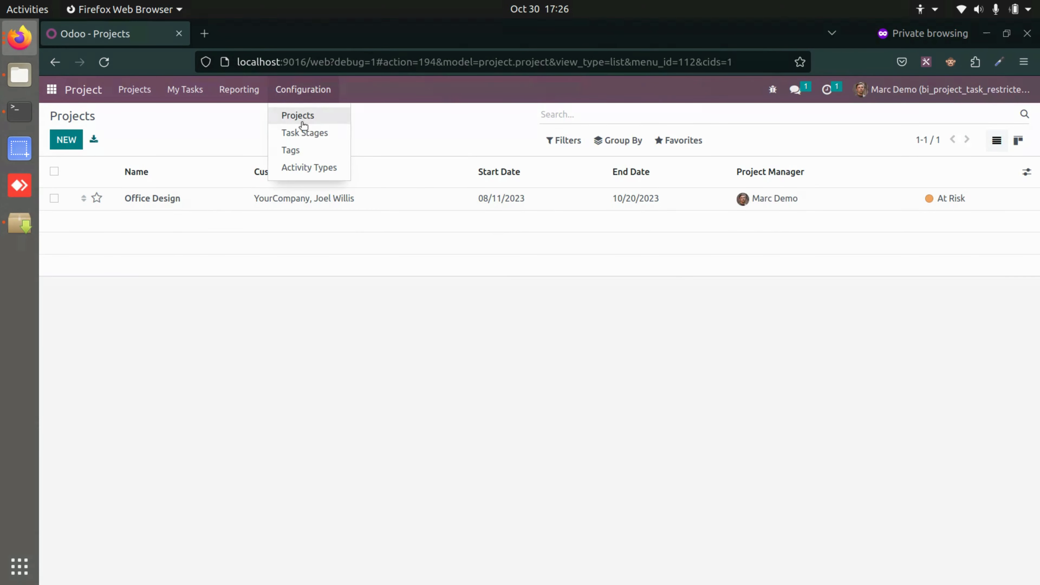
pyautogui.click(301, 121)
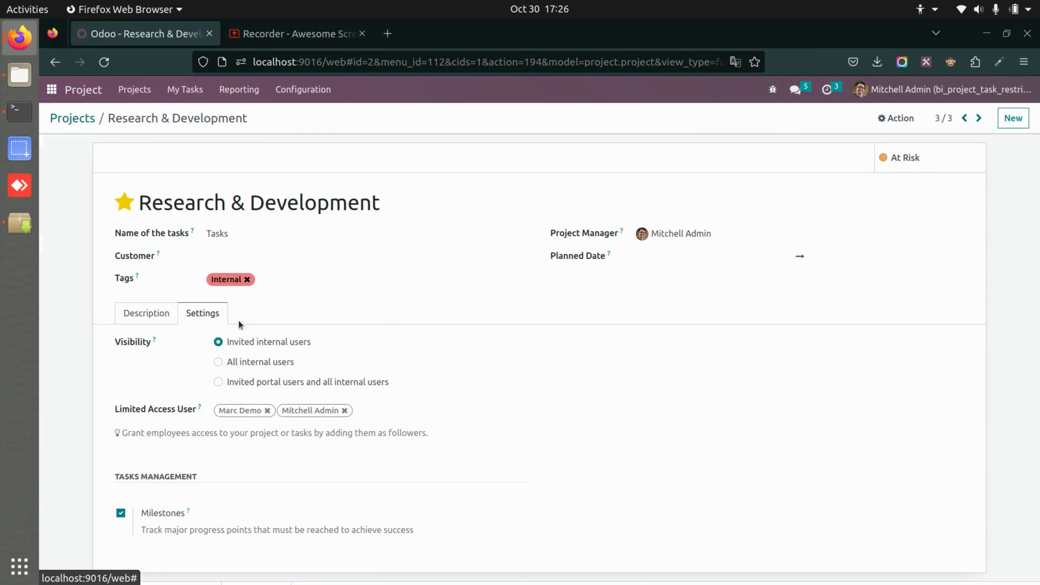
# Step: Open My Tasks in both the admin and demo sessions and clear the default search filters
pyautogui.click(73, 119)
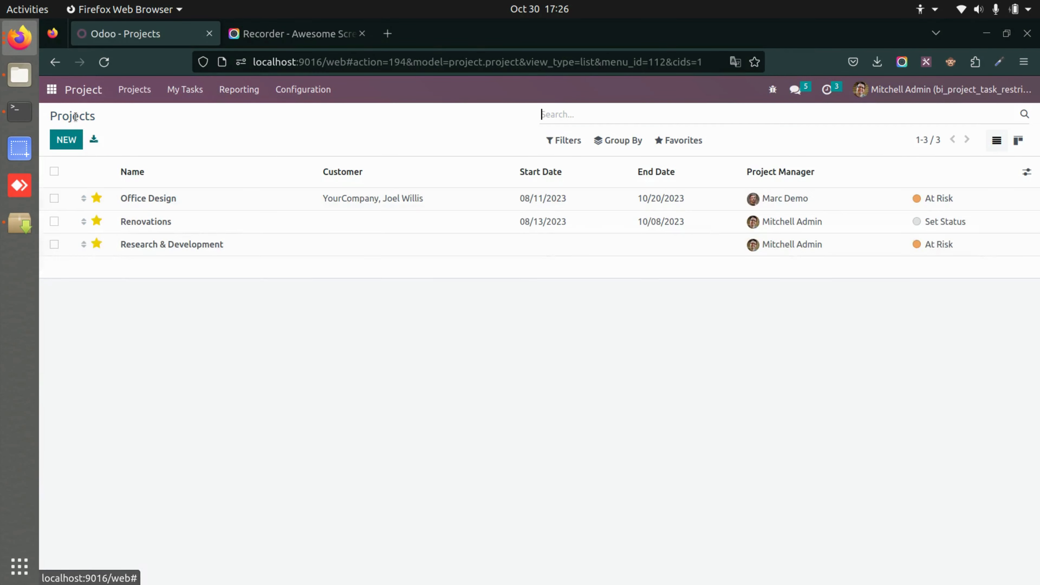
pyautogui.click(172, 91)
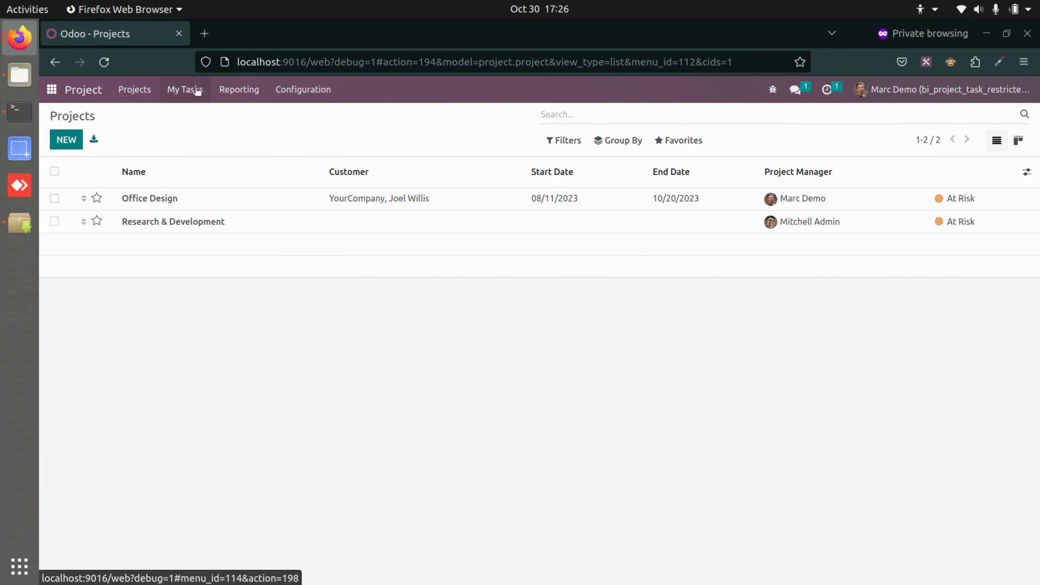
pyautogui.click(197, 91)
pyautogui.press('BackSpace')
pyautogui.press('BackSpace')
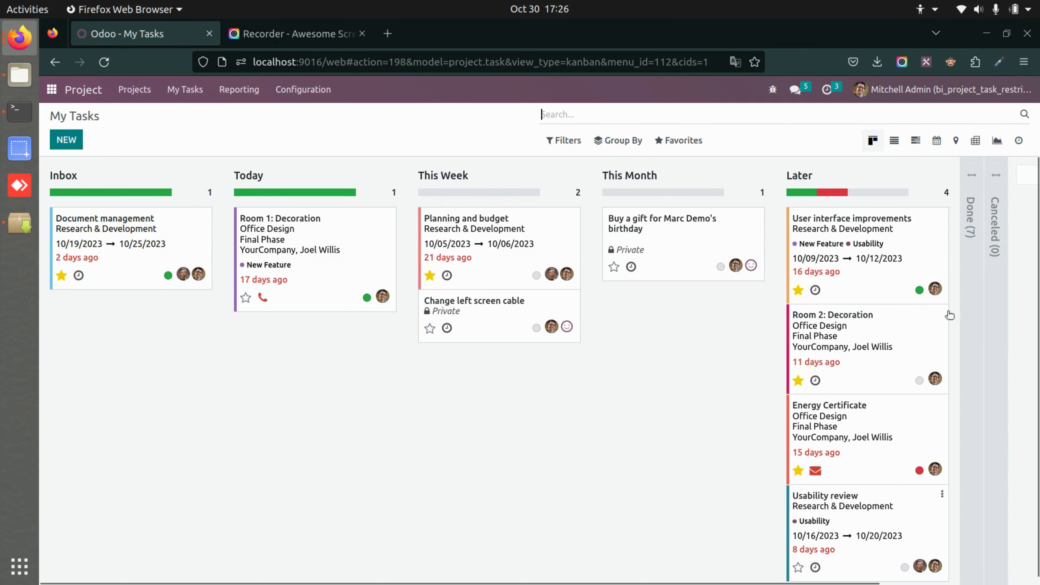
# Step: Review the Limited Access User field in the Document management task's extra information, then return to My Tasks
pyautogui.click(141, 221)
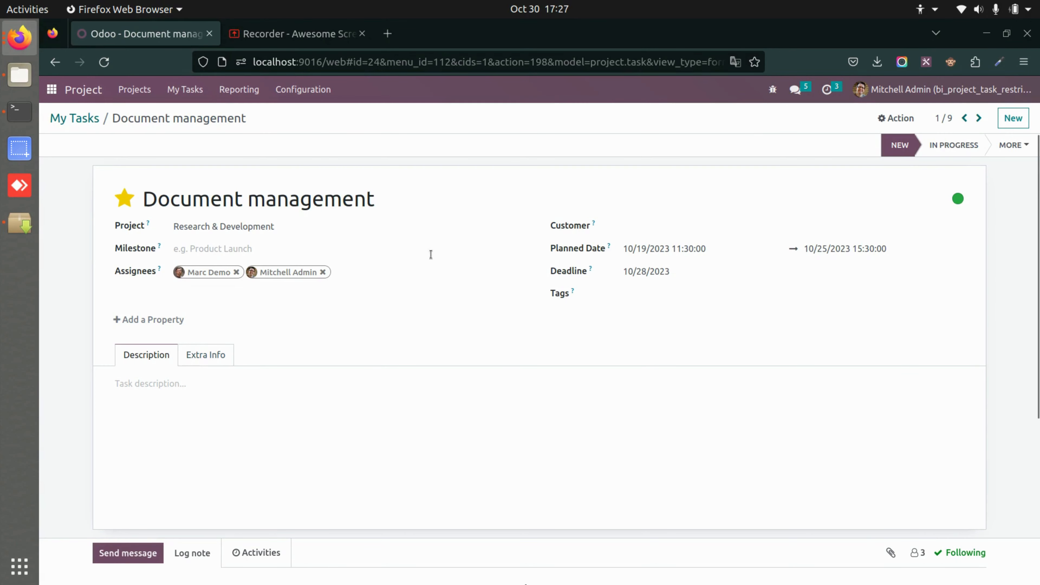
pyautogui.click(207, 357)
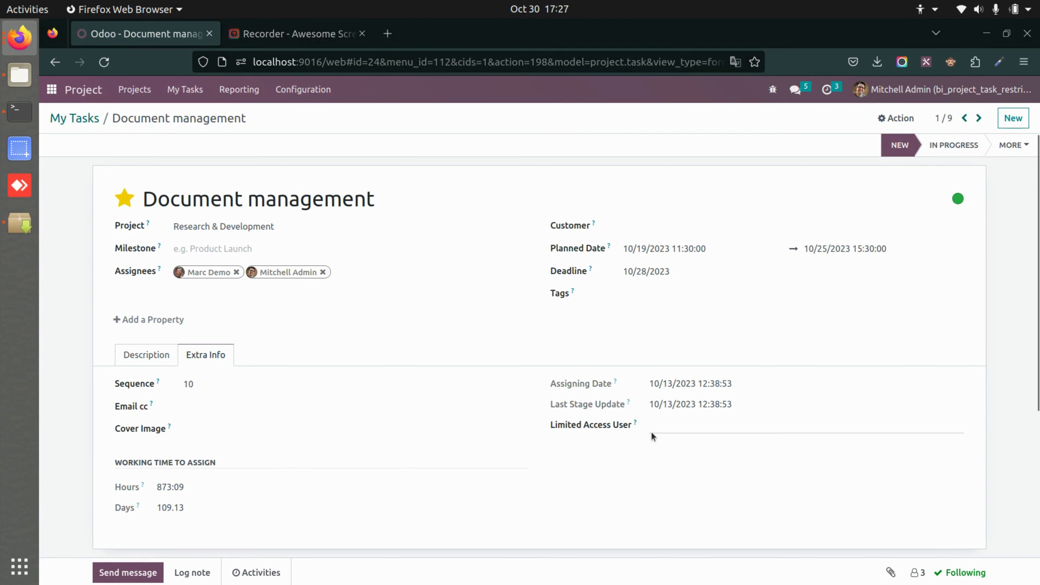
pyautogui.click(87, 119)
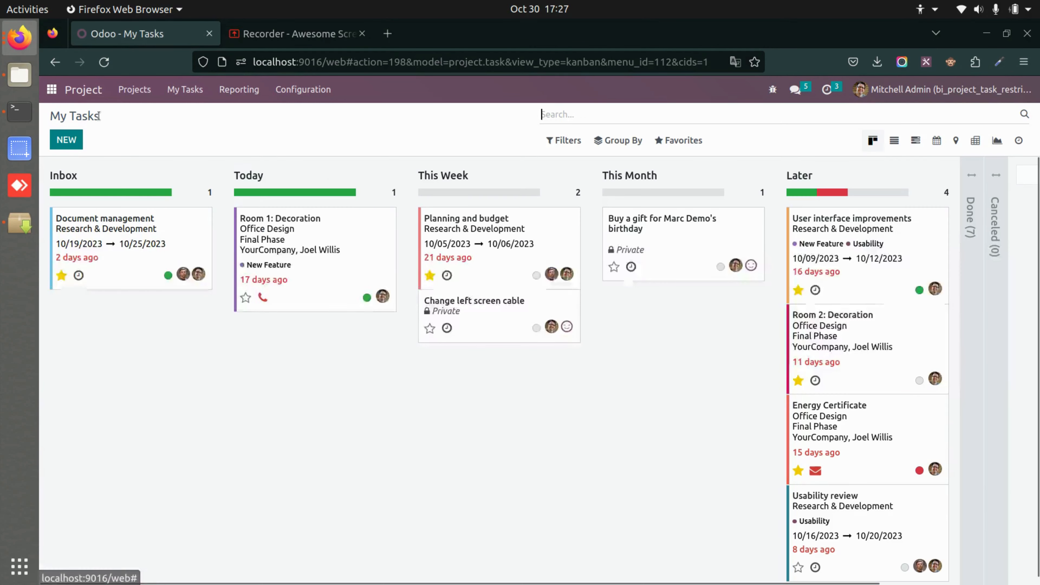
# Step: Add the demo user as a Limited Access User of the Room 1: Decoration task and save
pyautogui.click(361, 264)
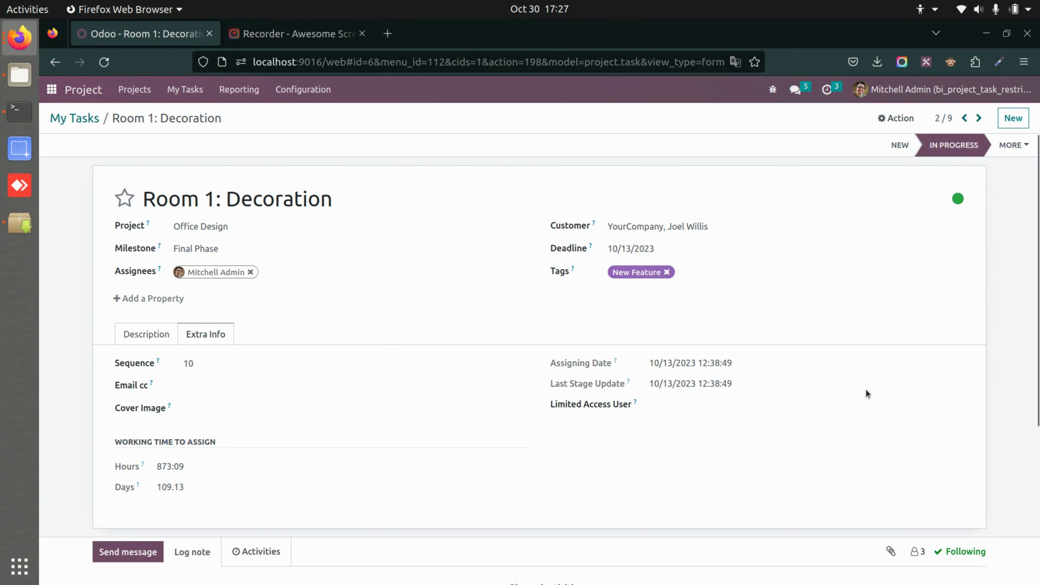
pyautogui.click(732, 398)
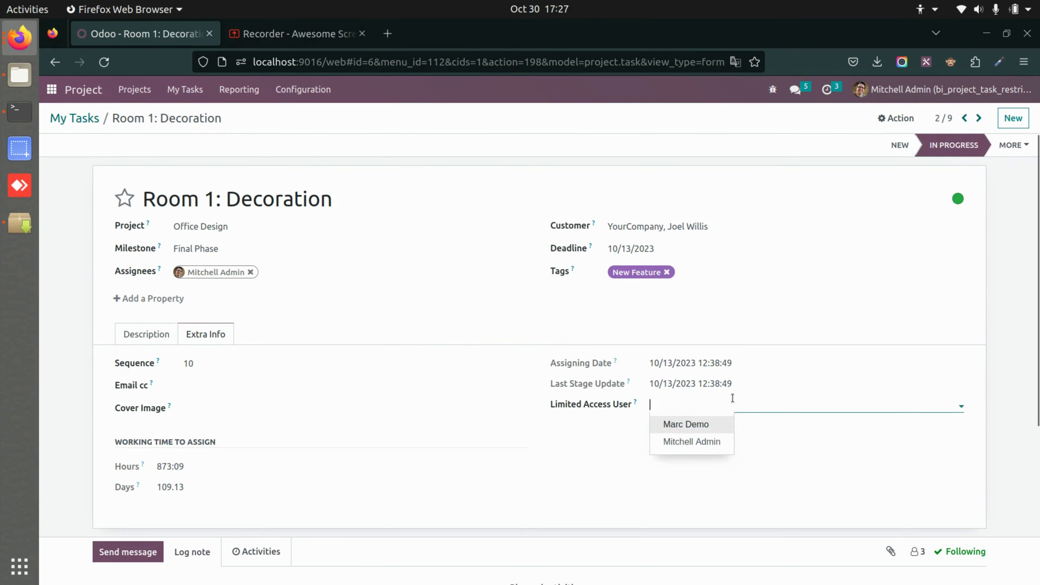
pyautogui.click(725, 425)
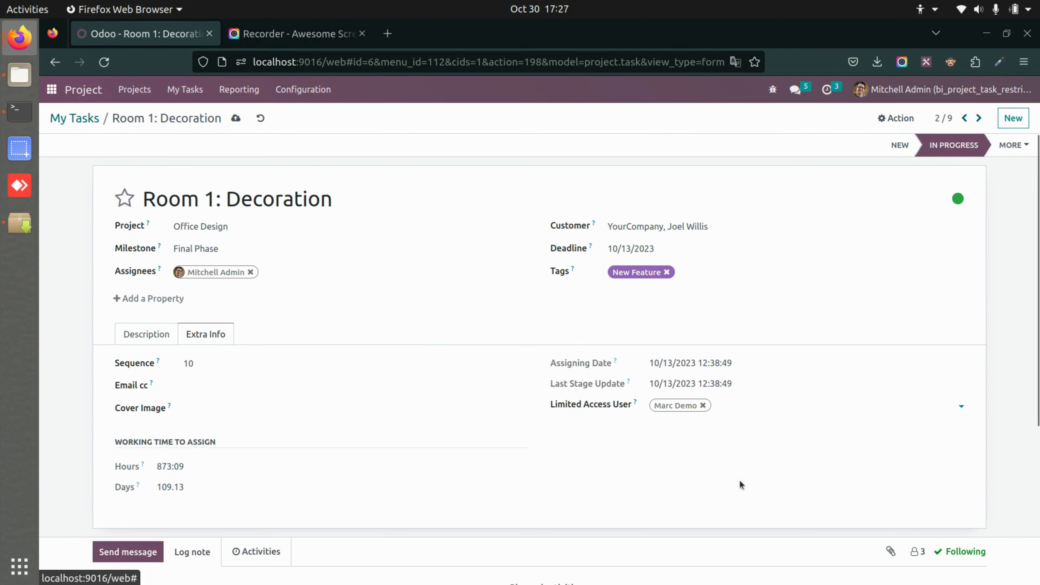
pyautogui.click(235, 119)
# Step: Reload My Tasks in the demo user's session and remove the My Tasks and Open Tasks filters
pyautogui.hotkey('alt', 'Tab')
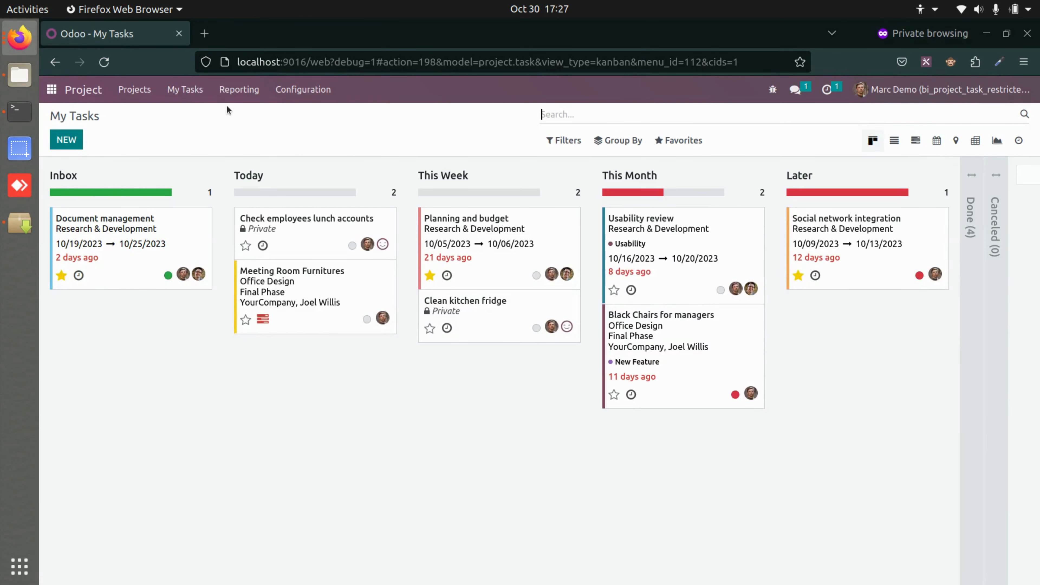
pyautogui.click(196, 88)
pyautogui.write('\\')
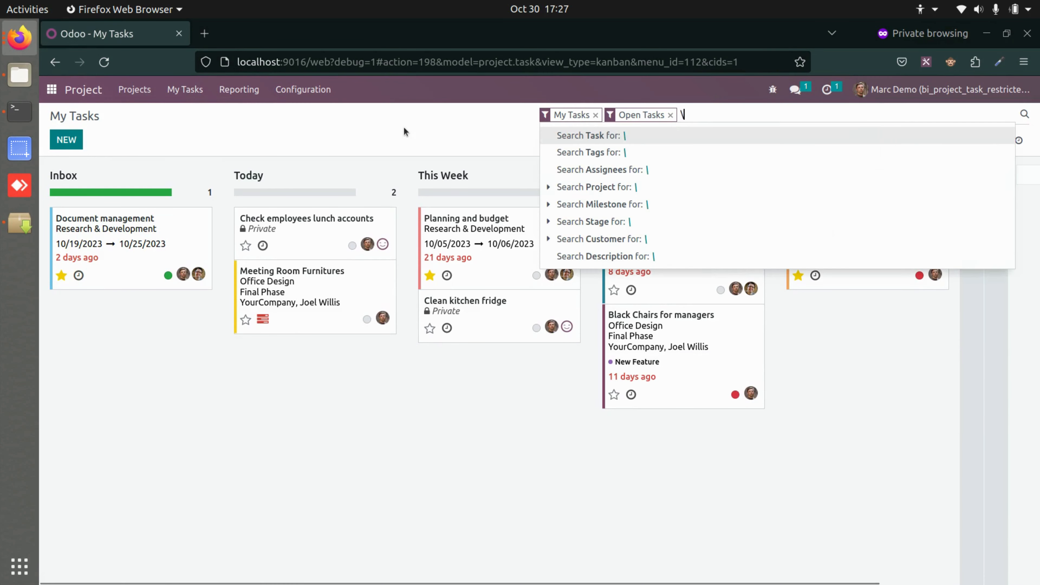
pyautogui.press('BackSpace')
pyautogui.press('BackSpace')
pyautogui.press('BackSpace')
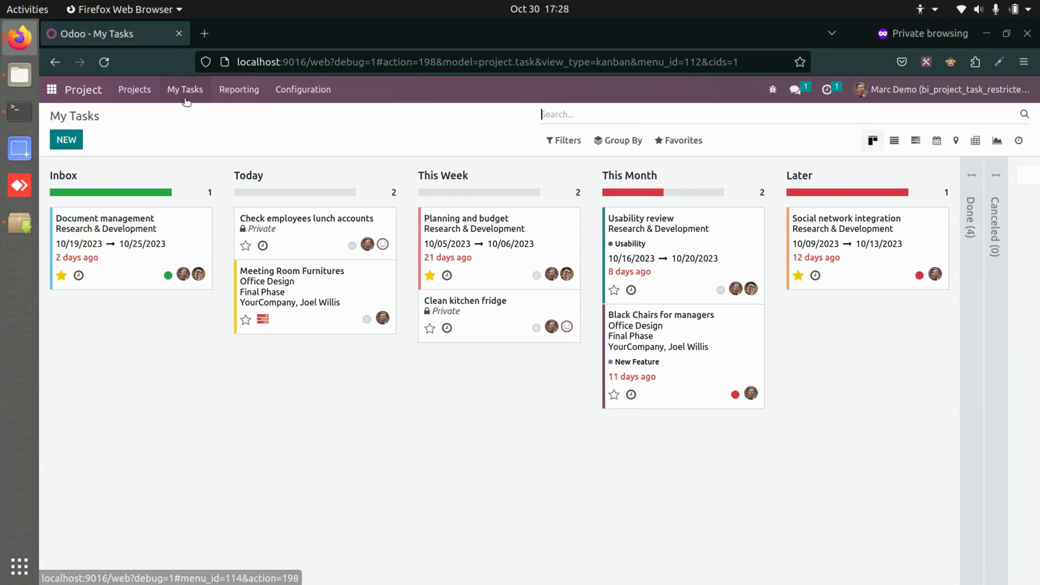
# Step: Open the Office Design project's task board in the demo user's session to check the accessible tasks
pyautogui.click(148, 98)
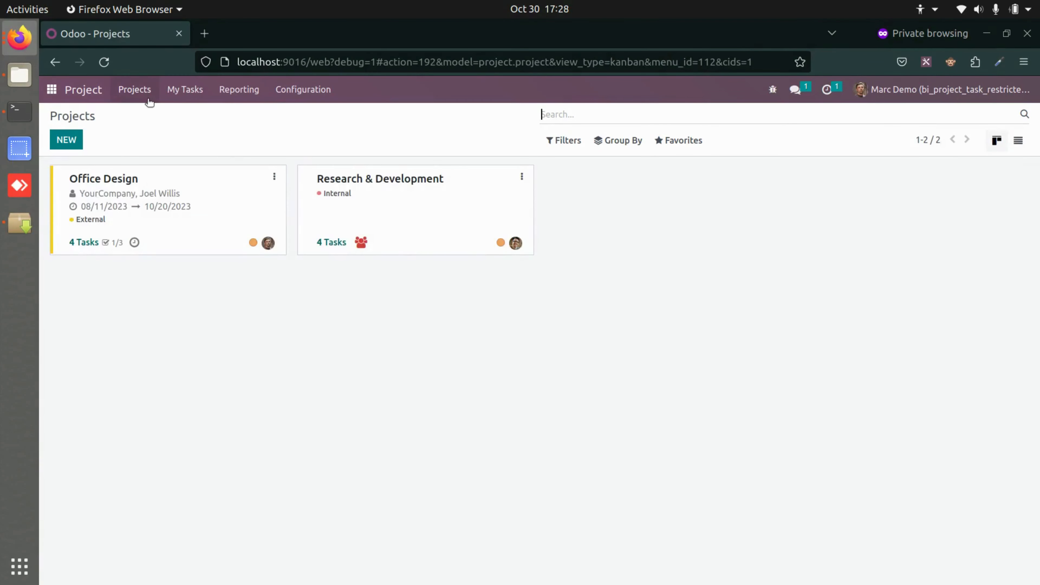
pyautogui.click(187, 206)
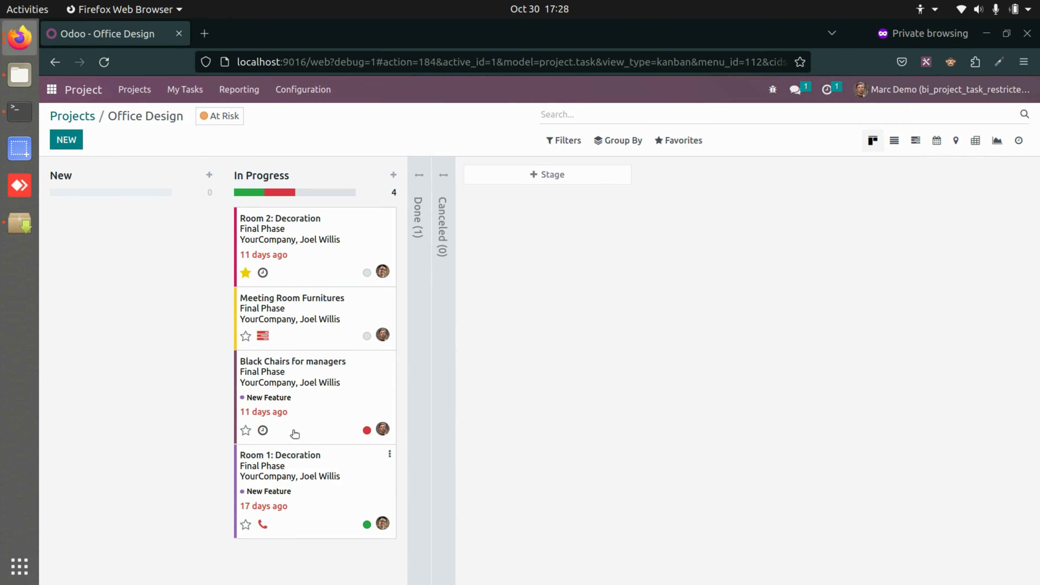
# Step: Remove the demo user from the Room 1: Decoration task's Limited Access User field in the admin session and save
pyautogui.click(73, 116)
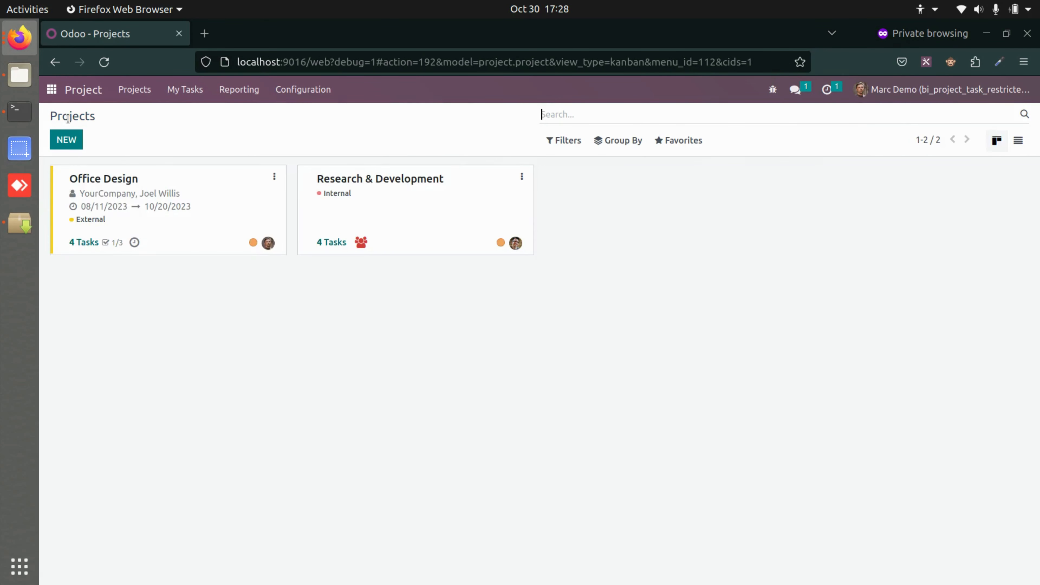
pyautogui.press('alt')
pyautogui.hotkey('alt', 'Tab')
pyautogui.click(727, 405)
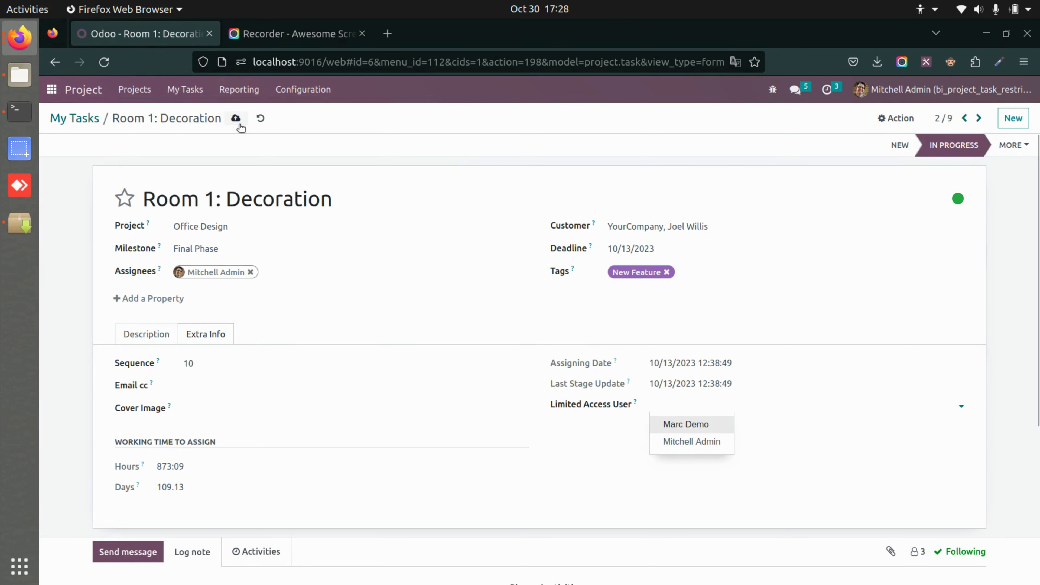
pyautogui.click(238, 121)
# Step: Check My Tasks and the Office Design project's tasks in the demo user's session
pyautogui.press('alt')
pyautogui.hotkey('alt', 'Tab')
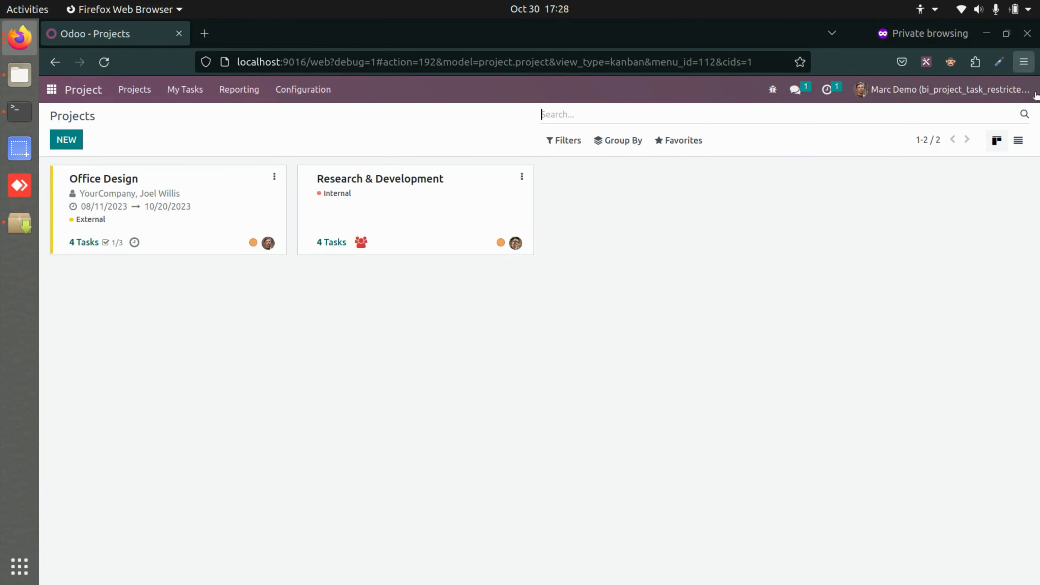
pyautogui.click(194, 94)
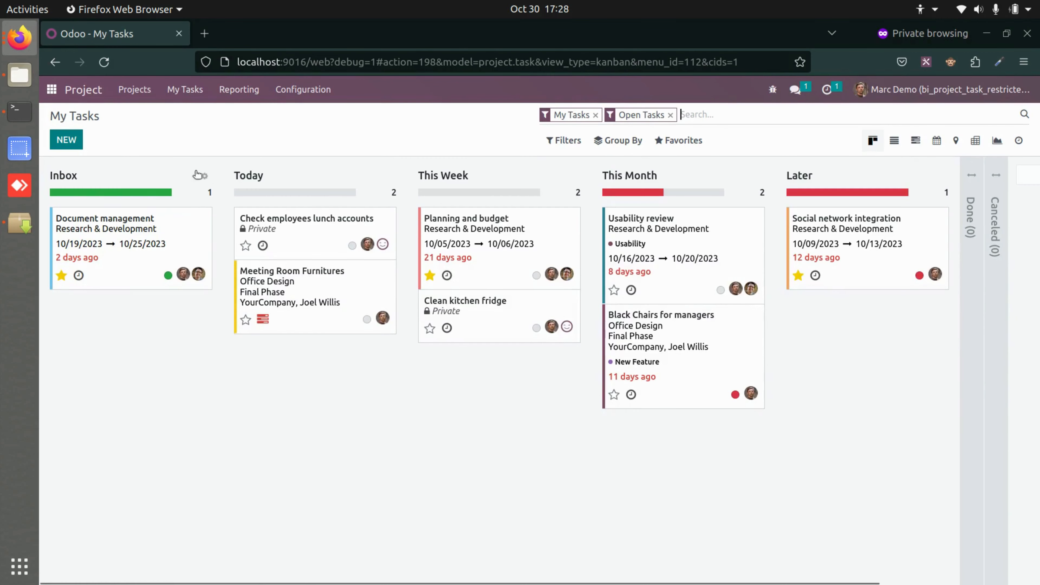
pyautogui.click(149, 90)
pyautogui.click(144, 198)
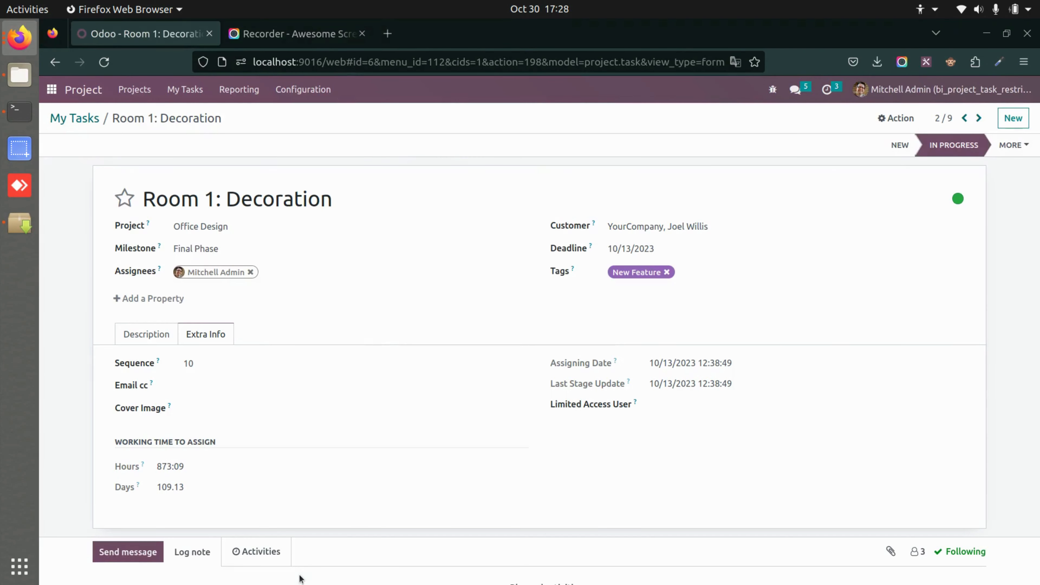
# Step: Open the apps overview in the admin session
pyautogui.click(50, 87)
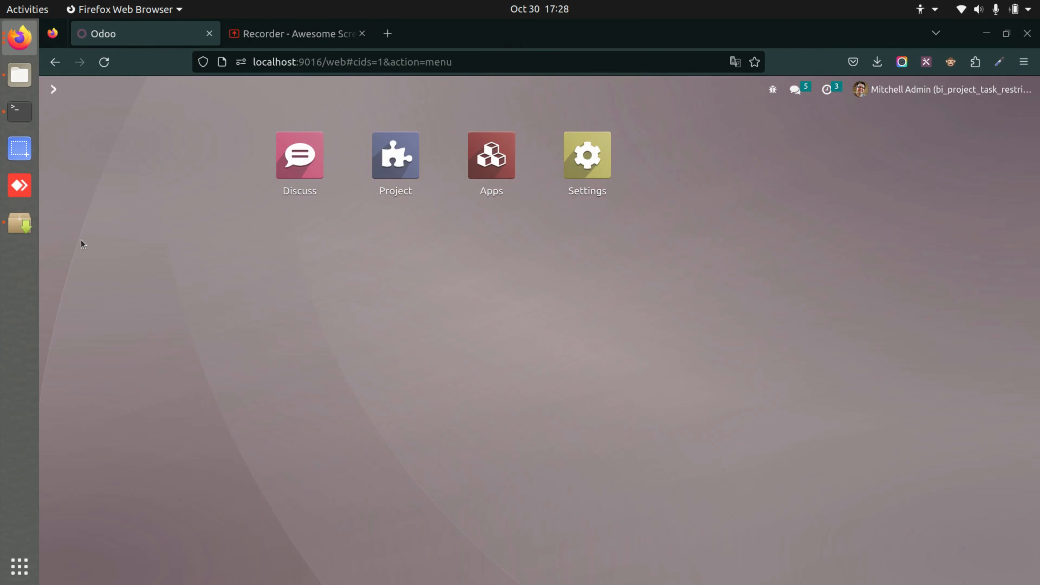